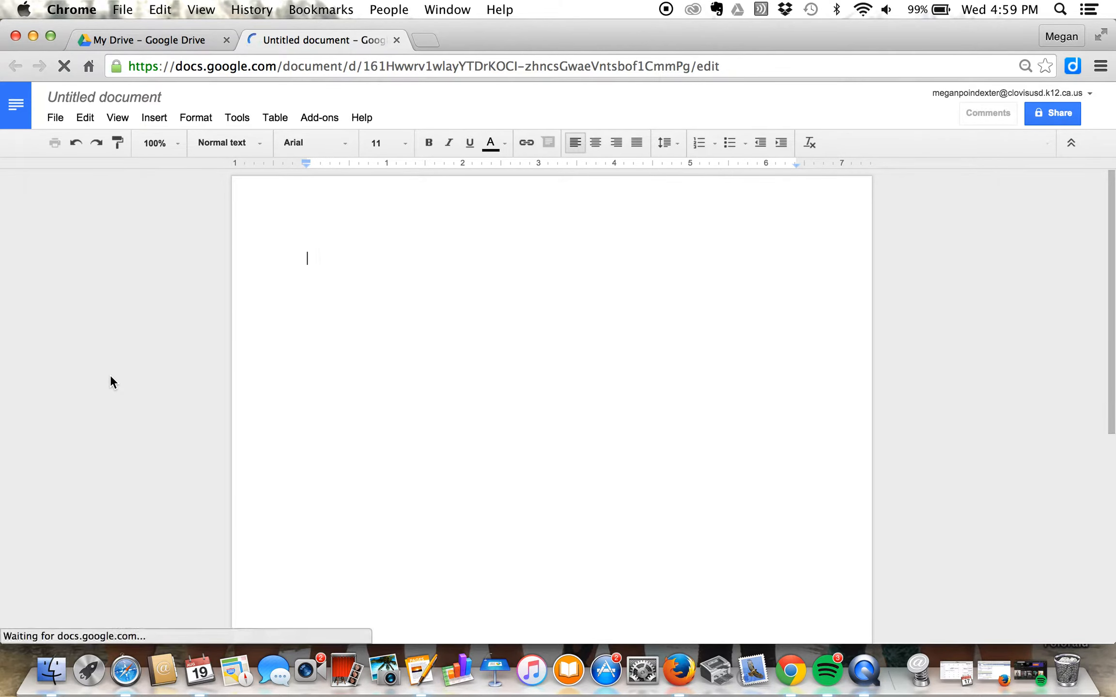
- Rename the document as "Biographical Research Paper- Ronald Reagan"
{"action": "left_click", "coordinate": [119, 101]}
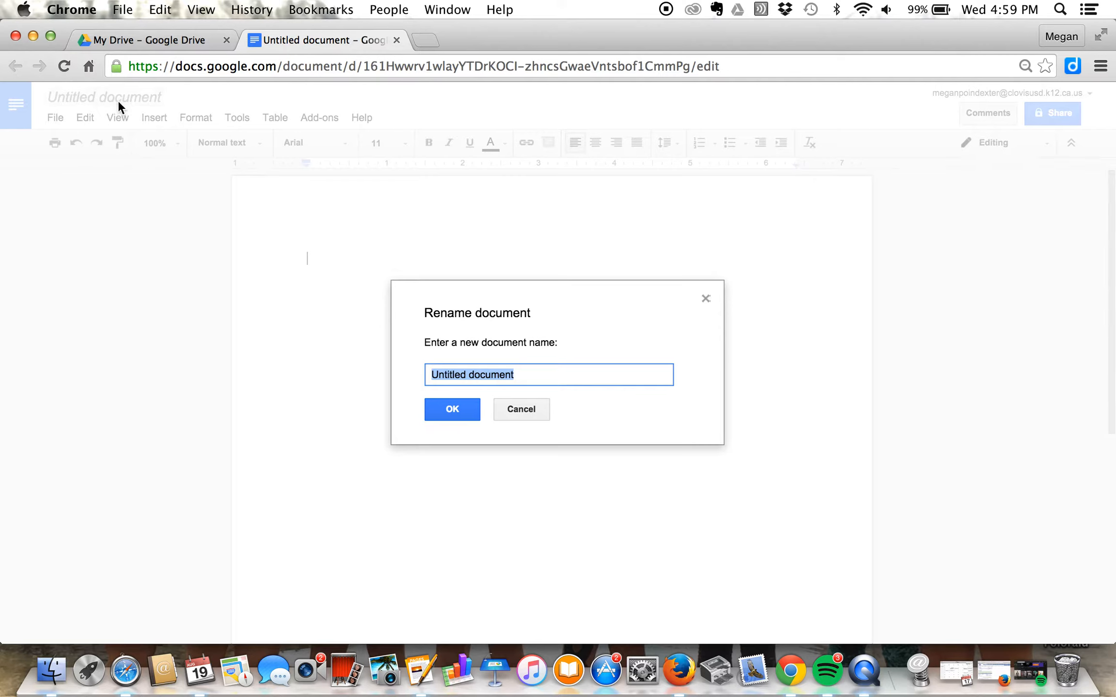
{"action": "type", "text": "Biogr"}
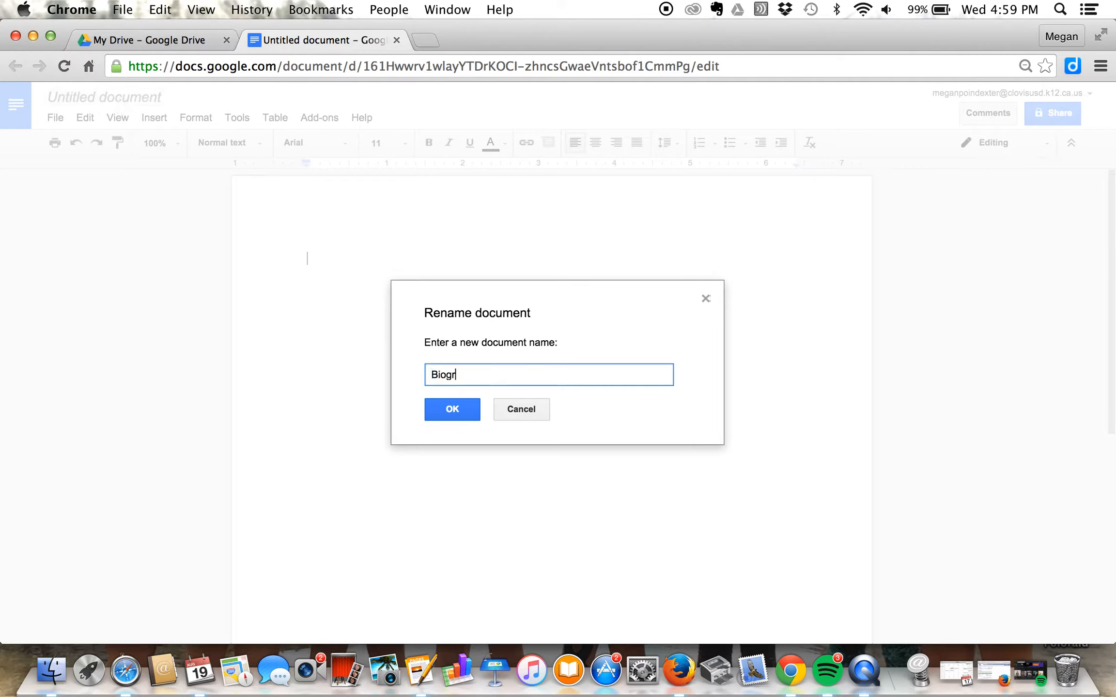
{"action": "type", "text": "aphical Research Paper- "}
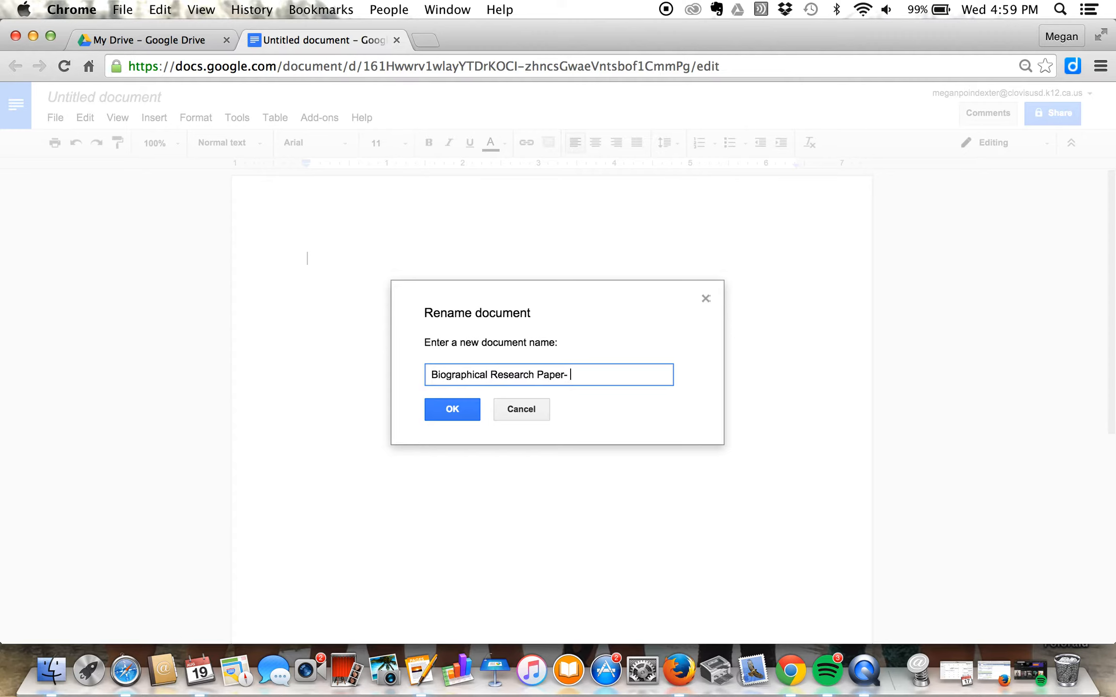
{"action": "type", "text": "Ronald Reagan"}
{"action": "left_click", "coordinate": [455, 412]}
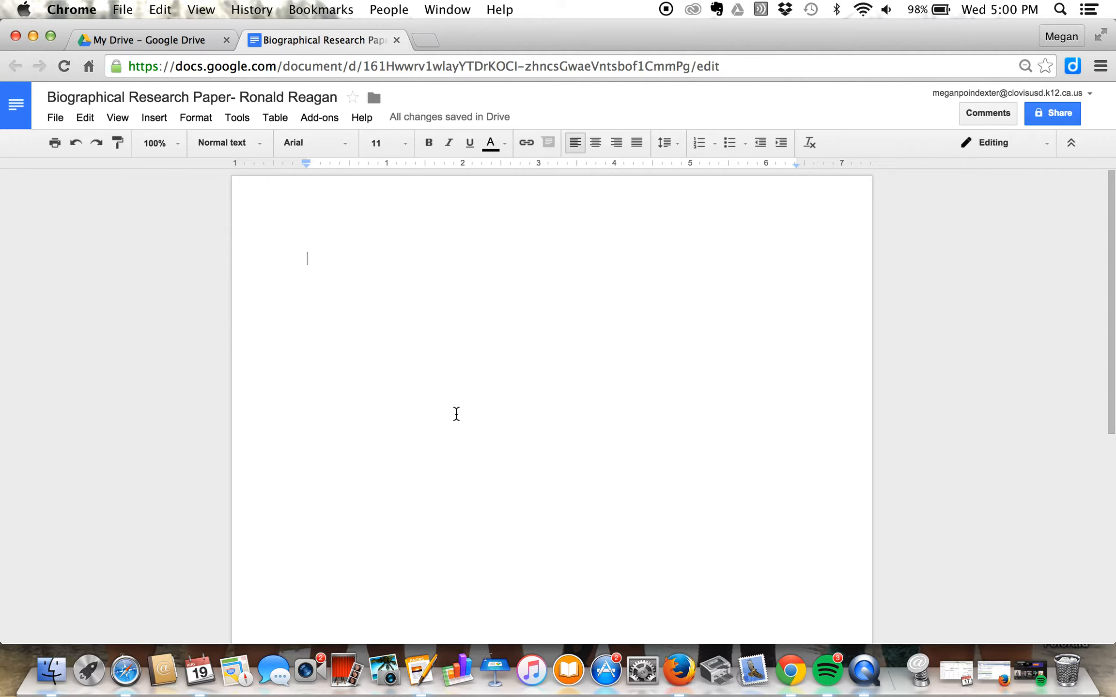
- Enter a four-line heading with the student's full name, the teacher's name, "Honors English 9" and "19 August 2015"
{"action": "type", "text": "John Sm"}
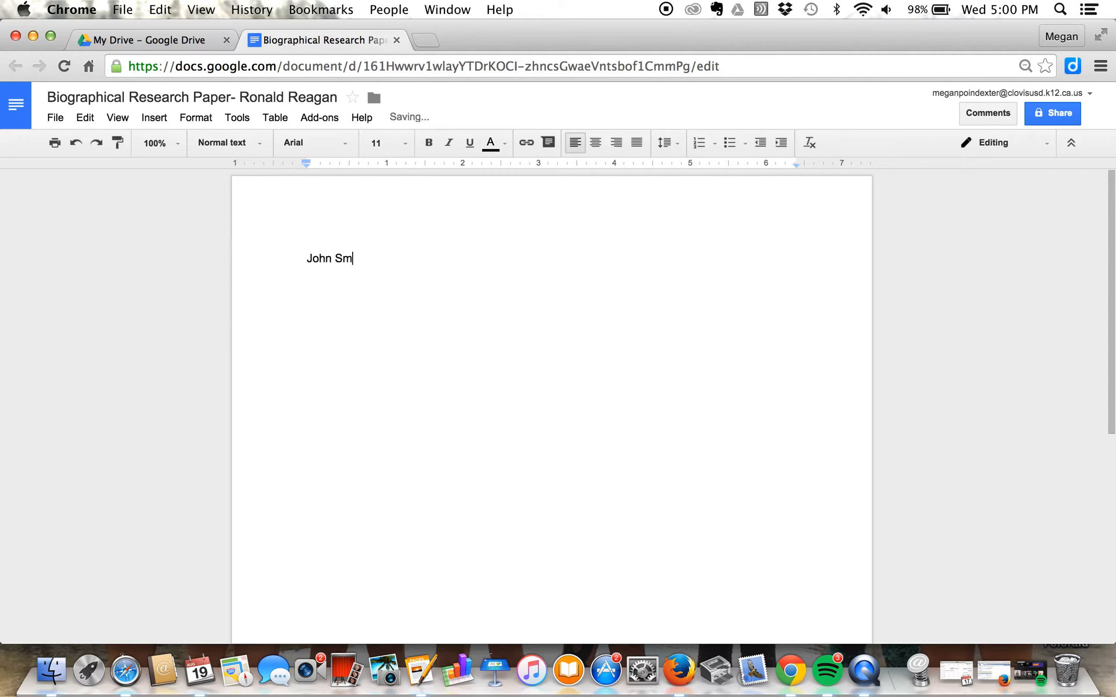
{"action": "type", "text": "ith"}
{"action": "key", "text": "Return"}
{"action": "type", "text": "Miss Poindexter"}
{"action": "key", "text": "Return"}
{"action": "type", "text": "Honors"}
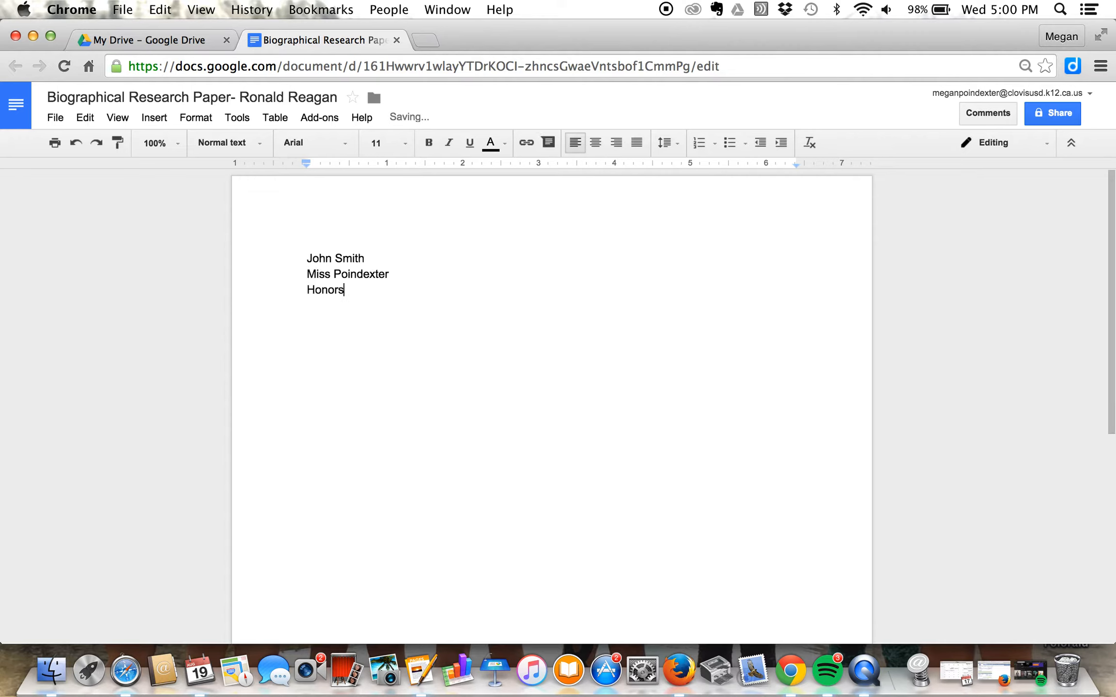
{"action": "type", "text": " English 9"}
{"action": "key", "text": "Return"}
{"action": "type", "text": "19 Aug"}
{"action": "key", "text": "BackSpace"}
{"action": "key", "text": "BackSpace"}
{"action": "type", "text": "ugust 2015"}
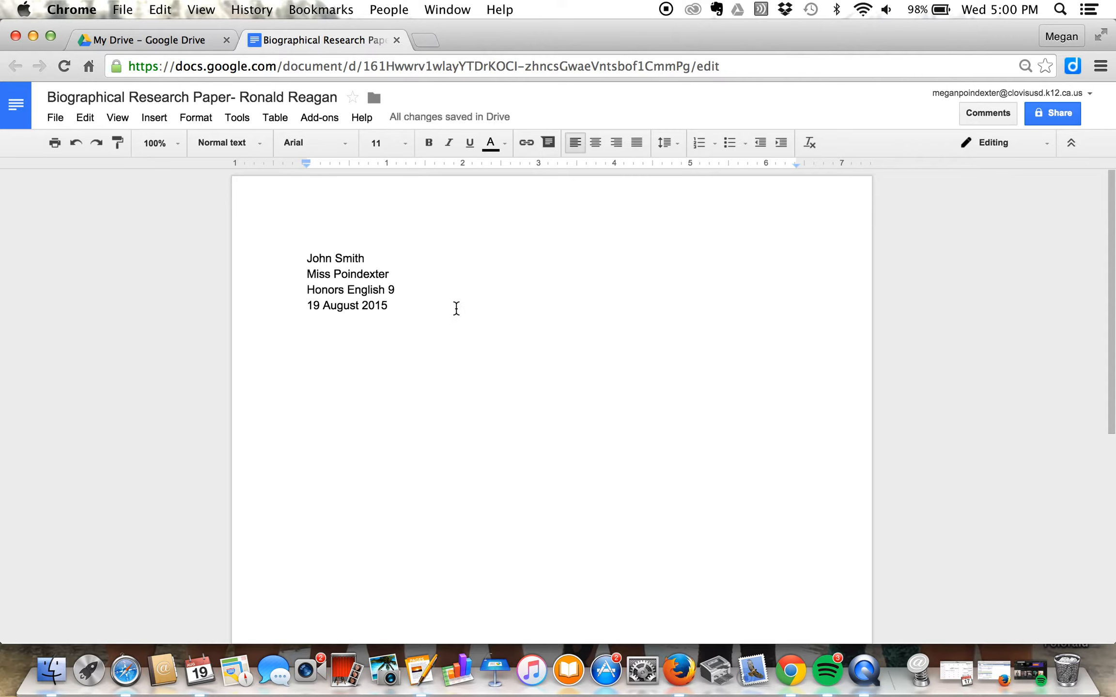
- Format the four heading lines in Times New Roman at size 12
{"action": "left_click", "coordinate": [445, 323]}
{"action": "left_click_drag", "start_coordinate": [445, 323], "coordinate": [309, 251]}
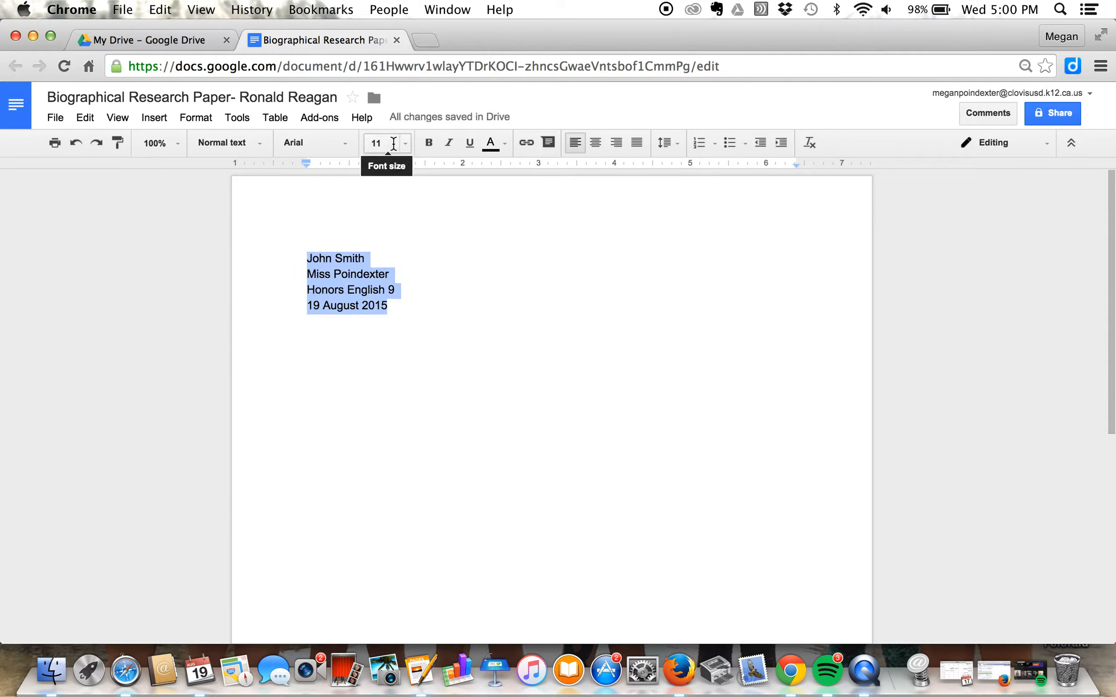
{"action": "left_click", "coordinate": [320, 146]}
{"action": "left_click", "coordinate": [321, 172]}
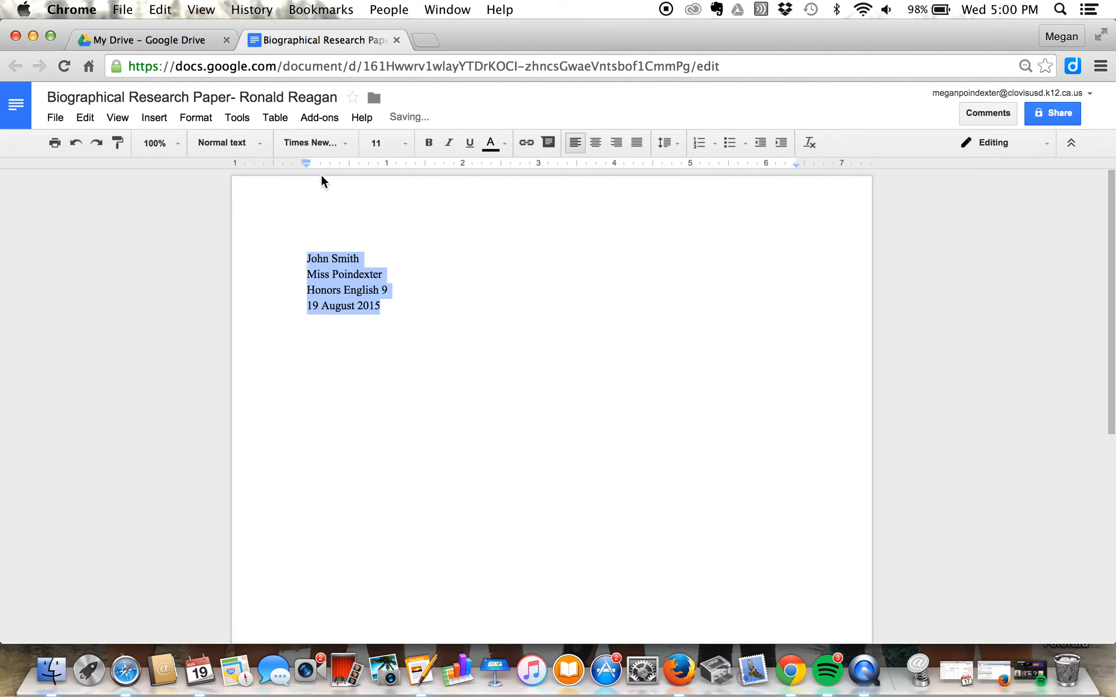
{"action": "left_click", "coordinate": [393, 148]}
{"action": "left_click", "coordinate": [390, 254]}
{"action": "left_click", "coordinate": [446, 344]}
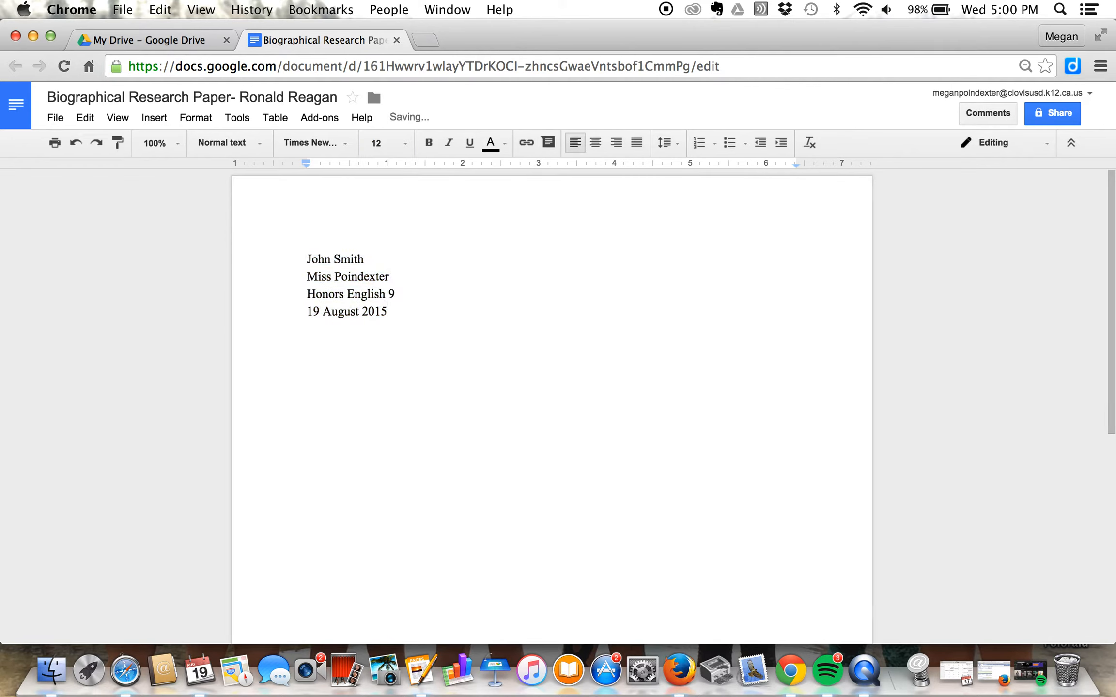
- Add two new lines below the date and set the heading text to double line spacing
{"action": "key", "text": "Return"}
{"action": "key", "text": "Return"}
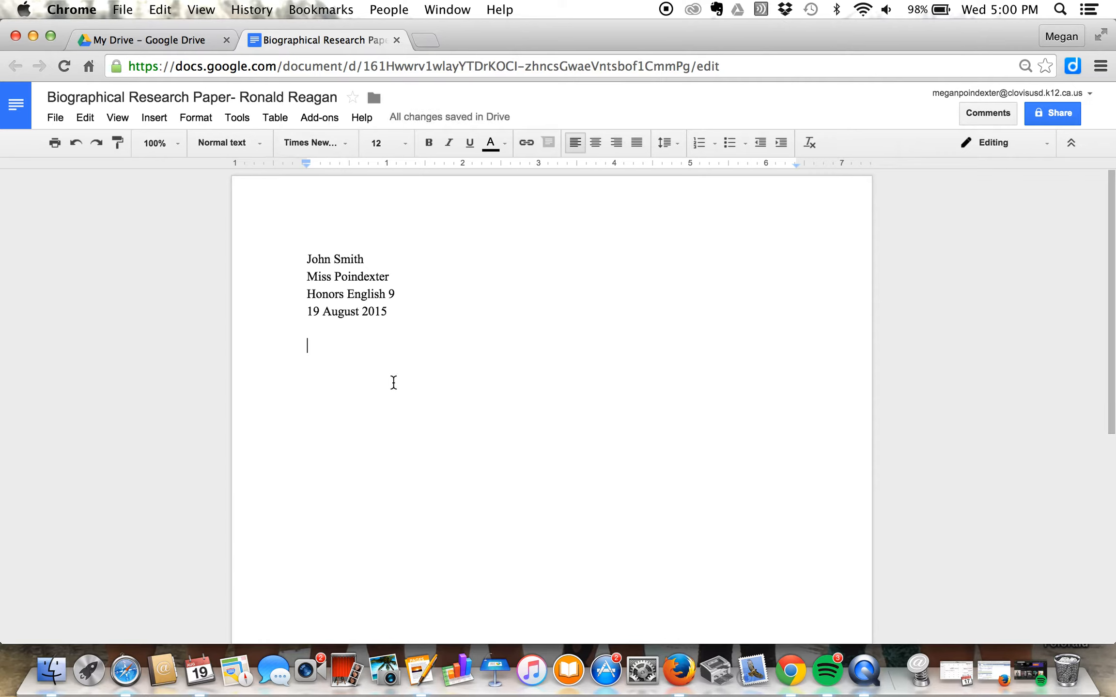
{"action": "left_click_drag", "start_coordinate": [371, 361], "coordinate": [281, 256]}
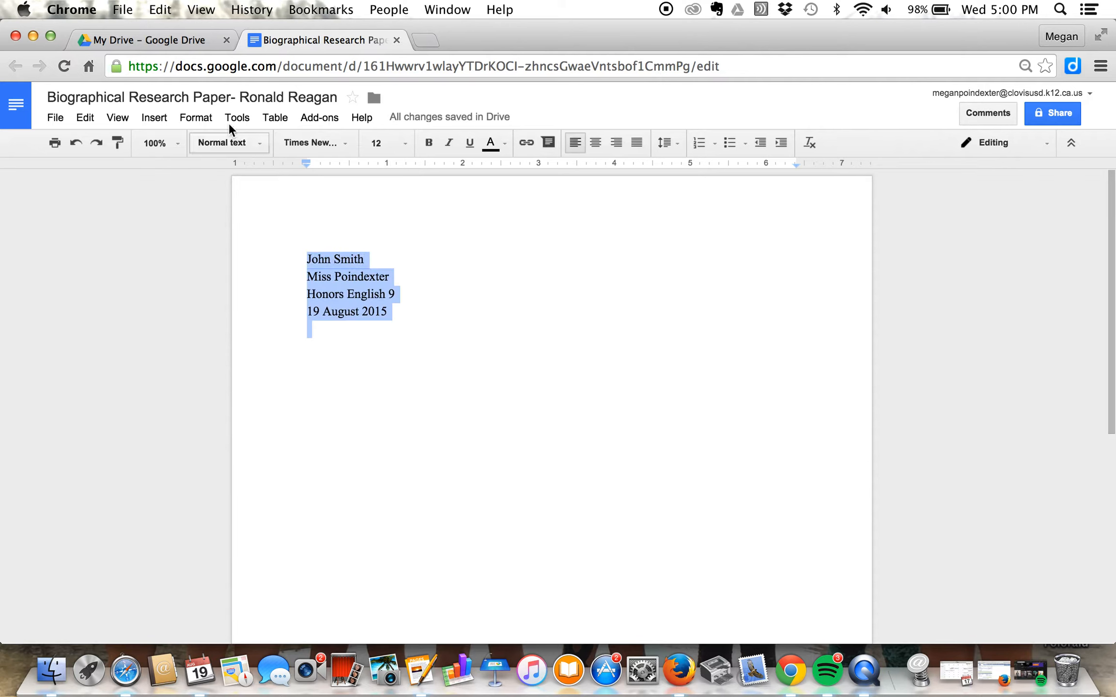
{"action": "left_click", "coordinate": [189, 120]}
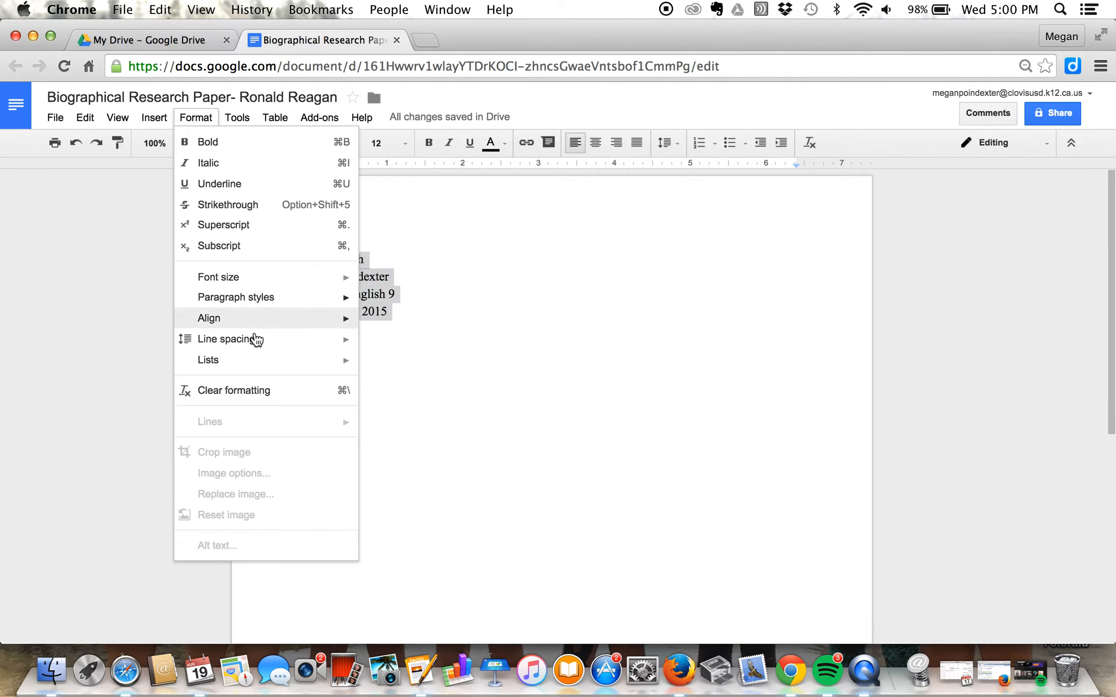
{"action": "mouse_move", "coordinate": [256, 343]}
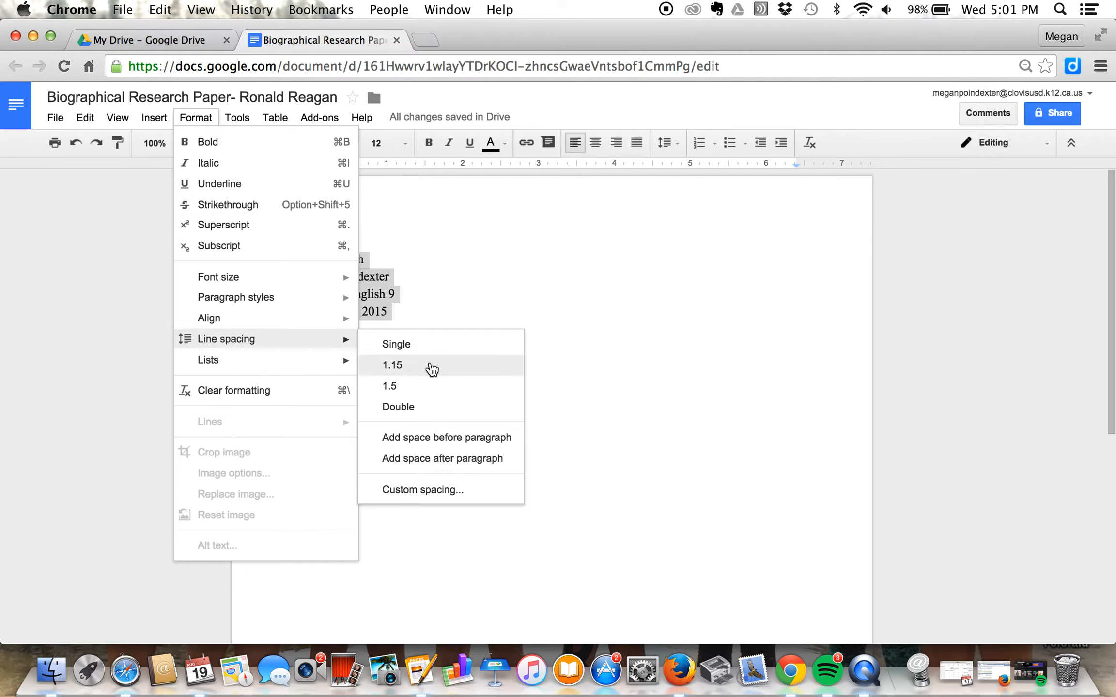
{"action": "left_click", "coordinate": [433, 406]}
{"action": "left_click", "coordinate": [402, 383]}
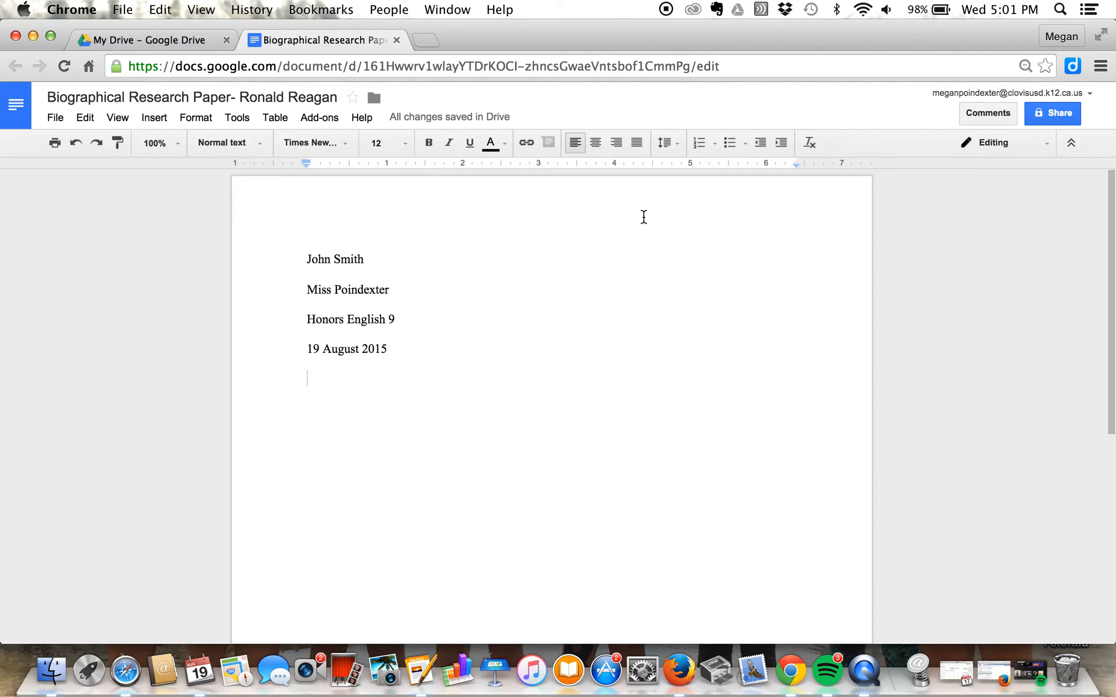
{"action": "left_click", "coordinate": [390, 354]}
{"action": "left_click", "coordinate": [264, 232], "text": "shift"}
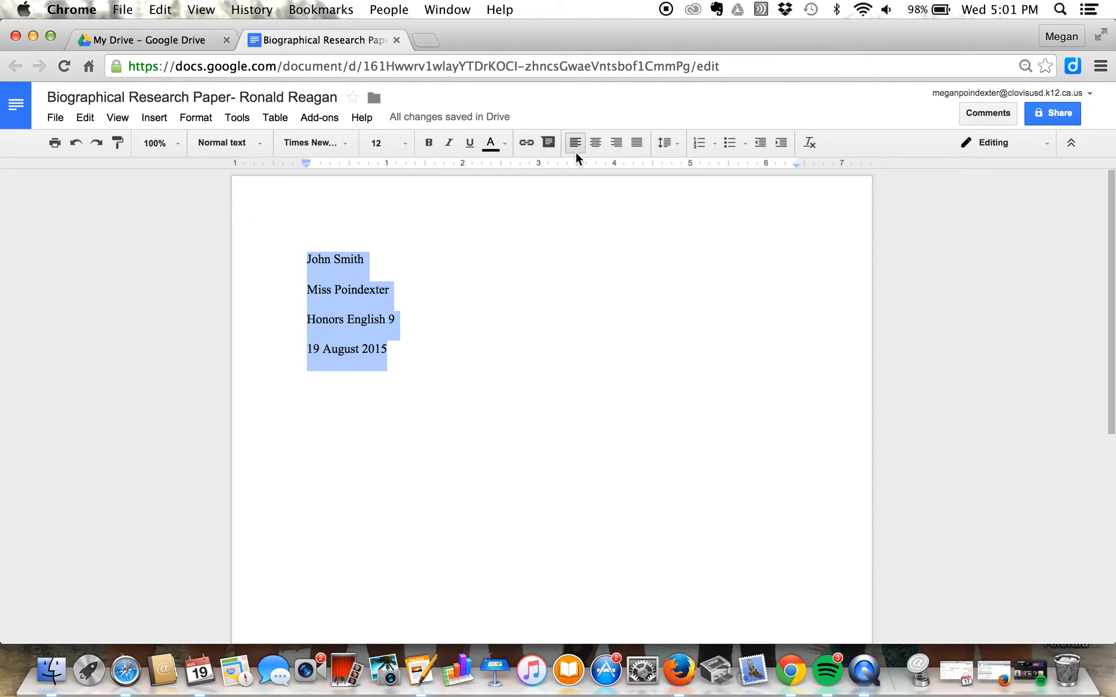
- Add the centered title "Ronald Reagan" on the line below the date and start a new line under it
{"action": "left_click", "coordinate": [407, 378]}
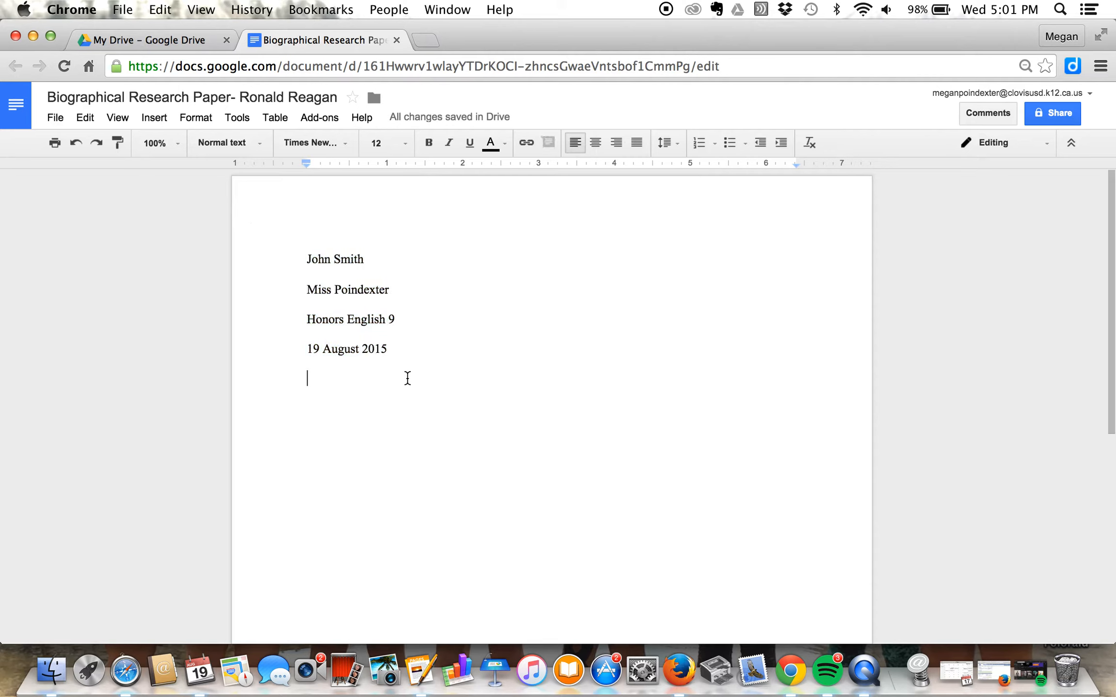
{"action": "left_click", "coordinate": [598, 143]}
{"action": "type", "text": "Ronald Resea"}
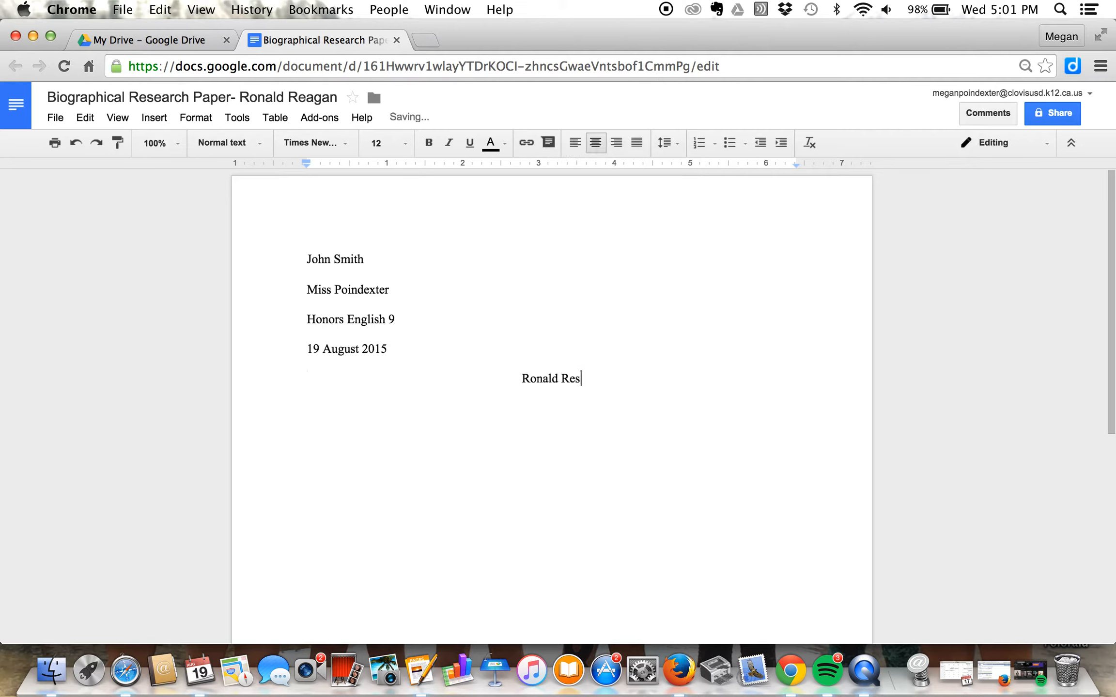
{"action": "key", "text": "BackSpace"}
{"action": "key", "text": "BackSpace"}
{"action": "key", "text": "BackSpace"}
{"action": "type", "text": "agan"}
{"action": "key", "text": "Return"}
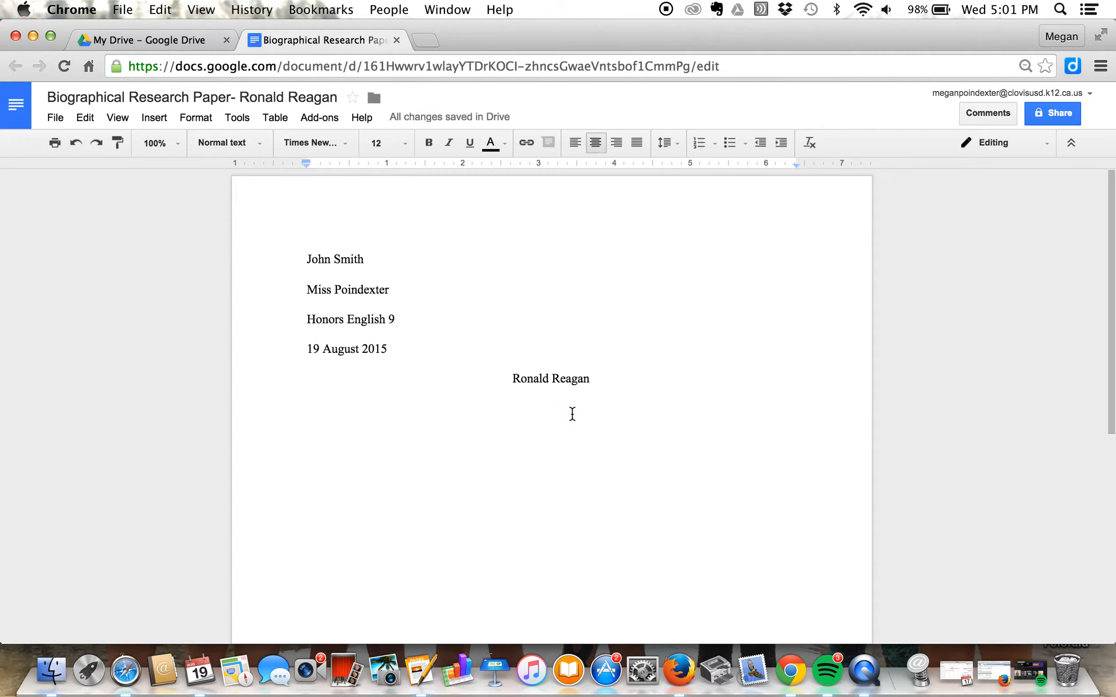
- Write a left-aligned body paragraph with an indented first line reading "This paper will discuss the life of Ronald Reagan."
{"action": "left_click", "coordinate": [577, 144]}
{"action": "key", "text": "Tab"}
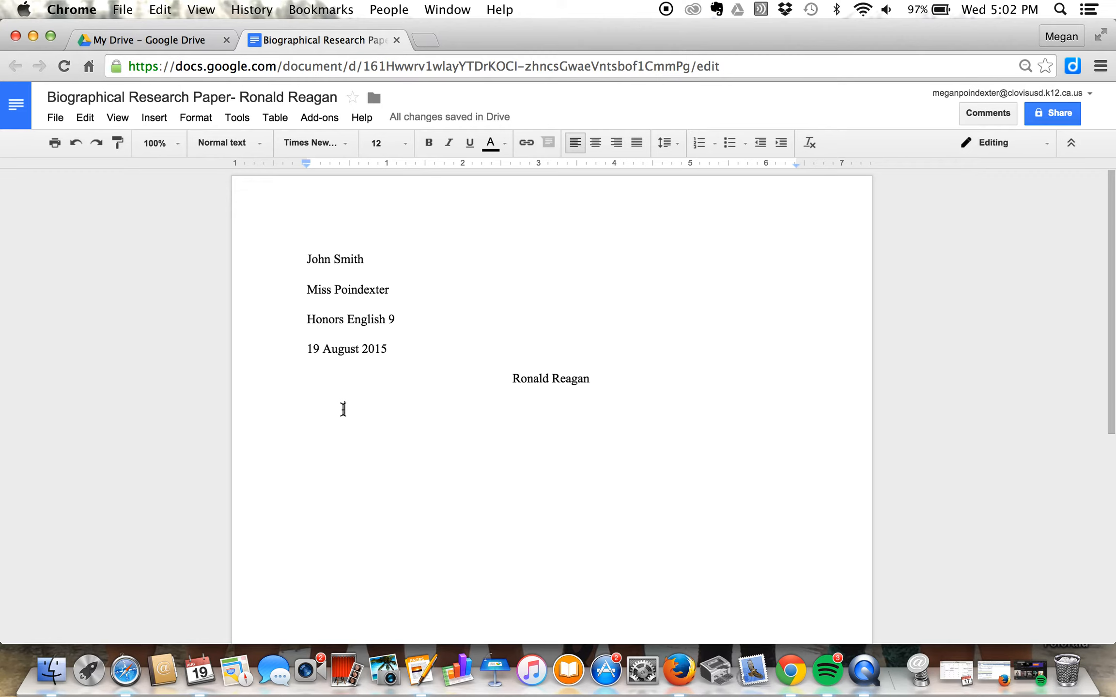
{"action": "type", "text": "This"}
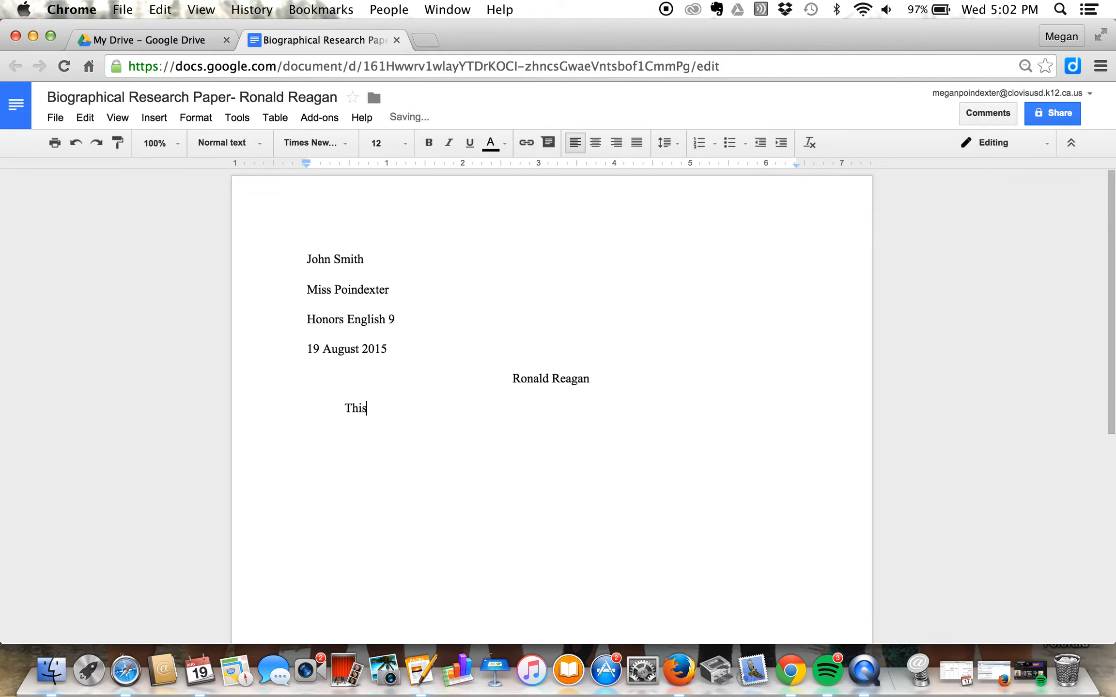
{"action": "type", "text": " paper will discuss the life of"}
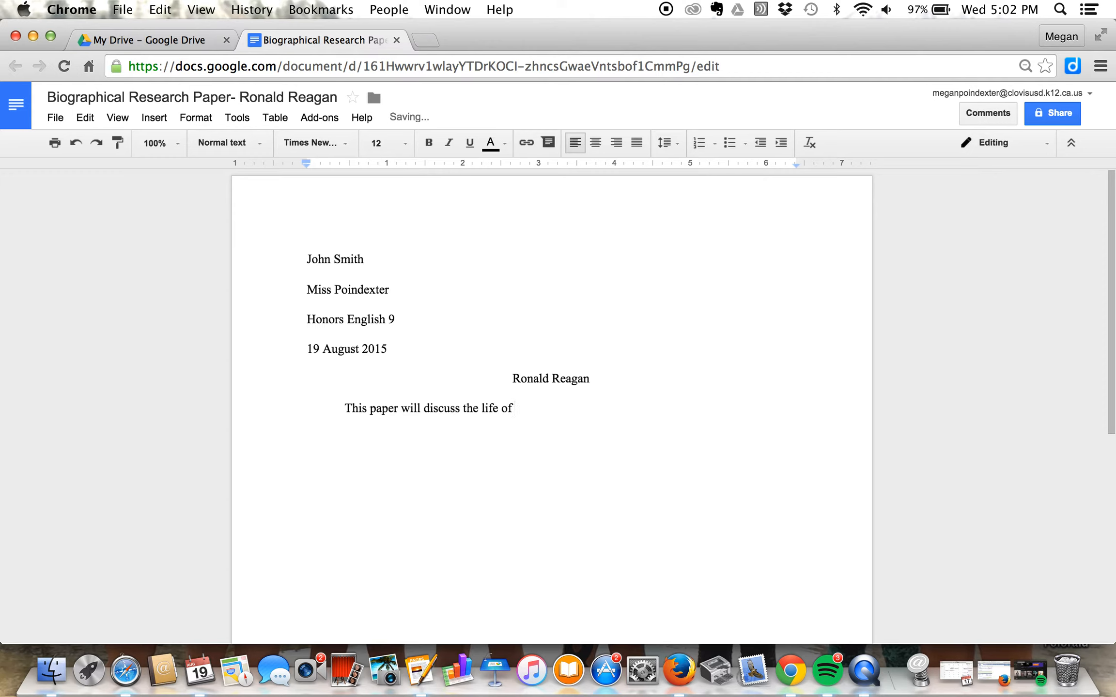
{"action": "type", "text": " Ronald Reagan."}
{"action": "key", "text": "Return"}
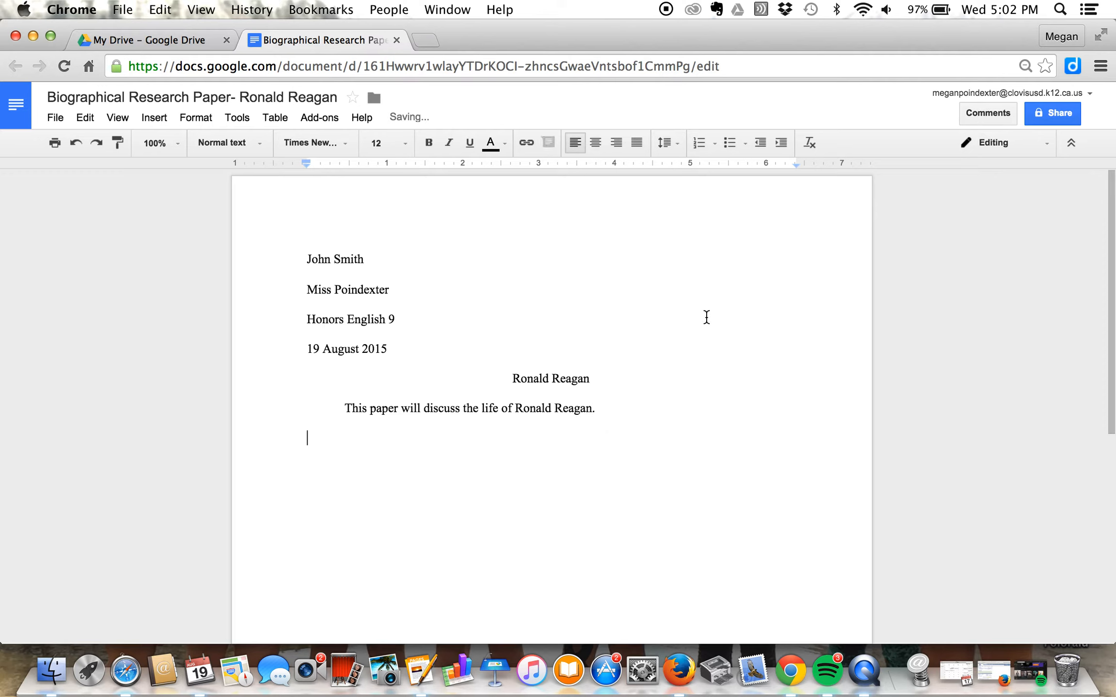
- Insert a page header and enter the student's last name in it
{"action": "left_click", "coordinate": [672, 400]}
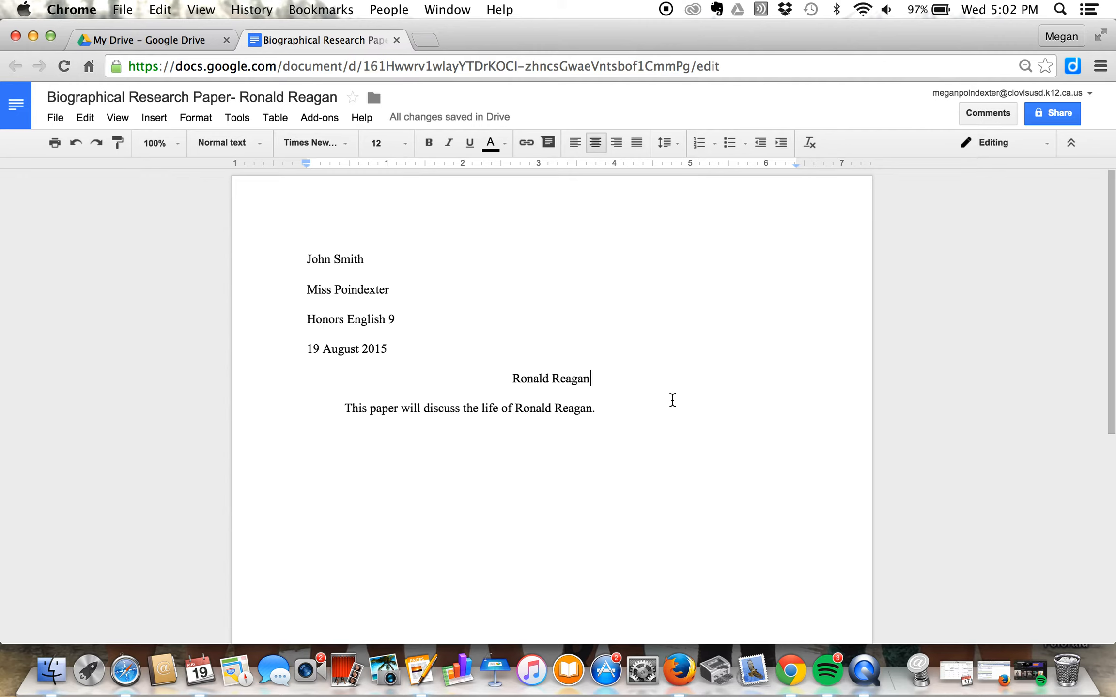
{"action": "left_click", "coordinate": [712, 222]}
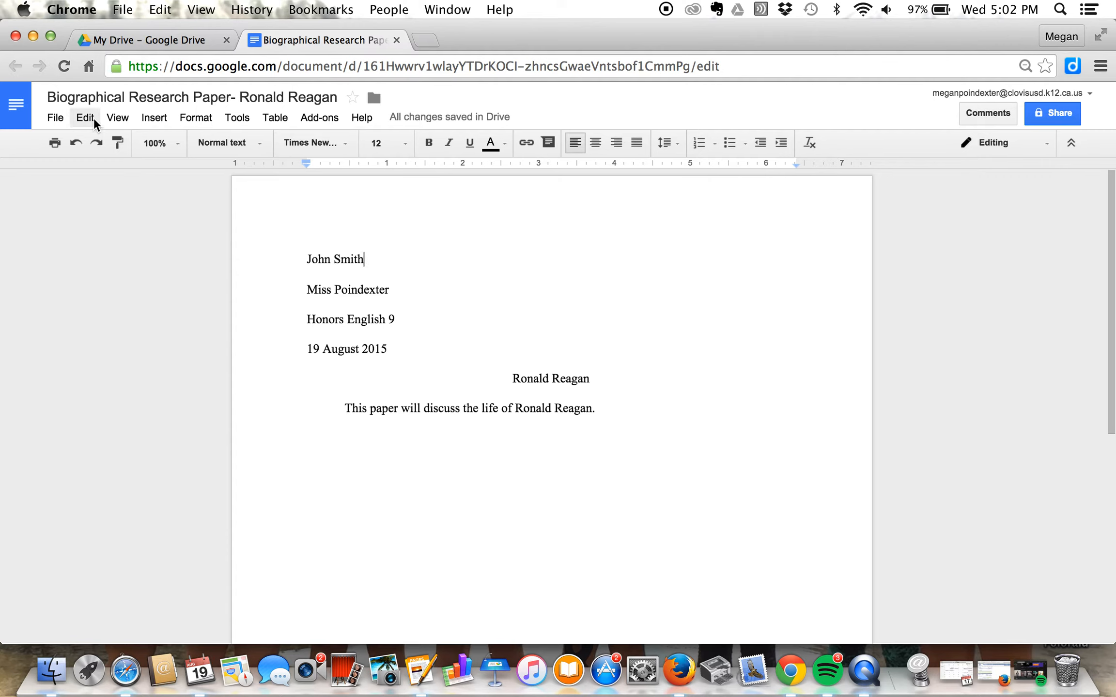
{"action": "left_click", "coordinate": [157, 121]}
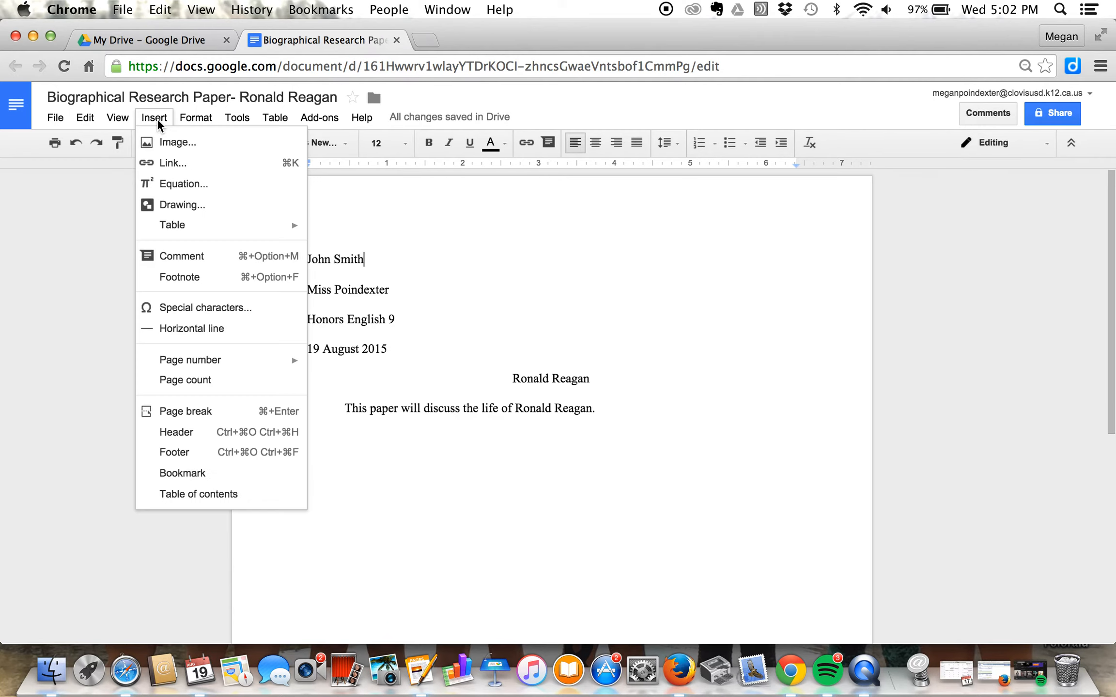
{"action": "left_click", "coordinate": [173, 436]}
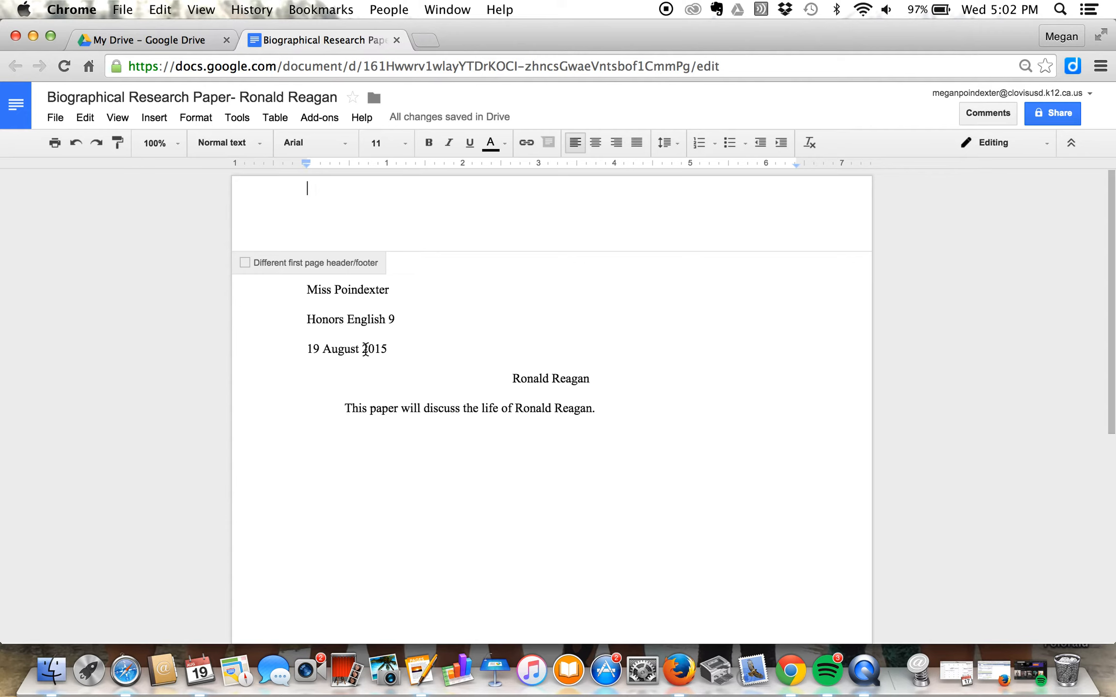
{"action": "left_click_drag", "start_coordinate": [393, 290], "coordinate": [302, 294]}
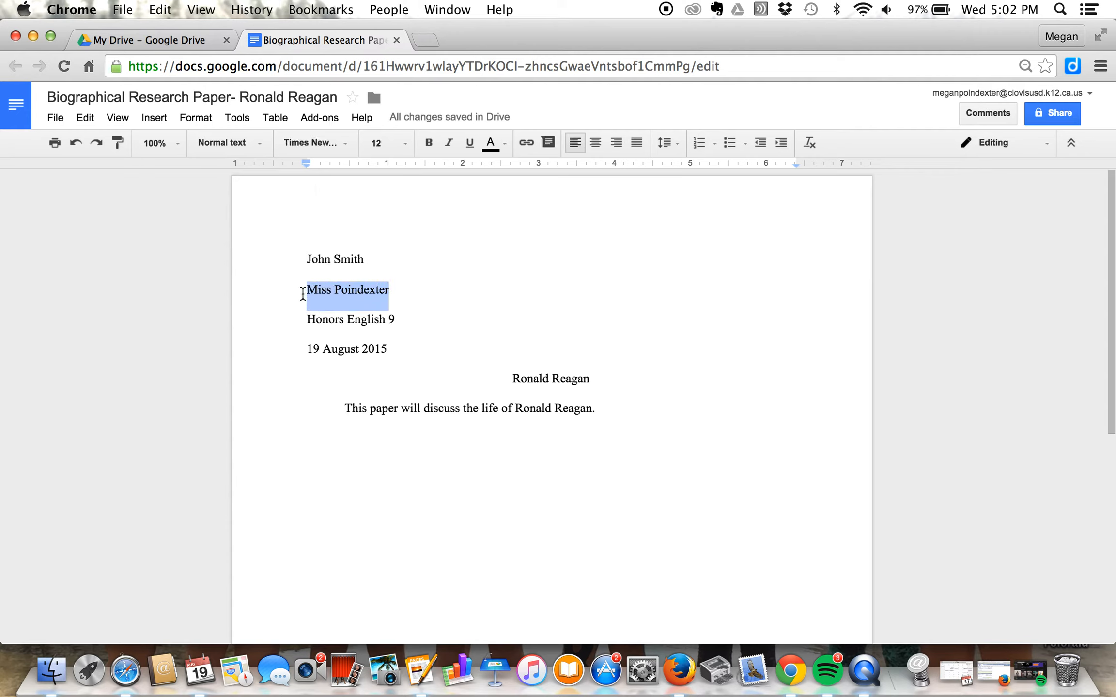
{"action": "left_click_drag", "start_coordinate": [370, 259], "coordinate": [309, 259]}
{"action": "left_click", "coordinate": [341, 202]}
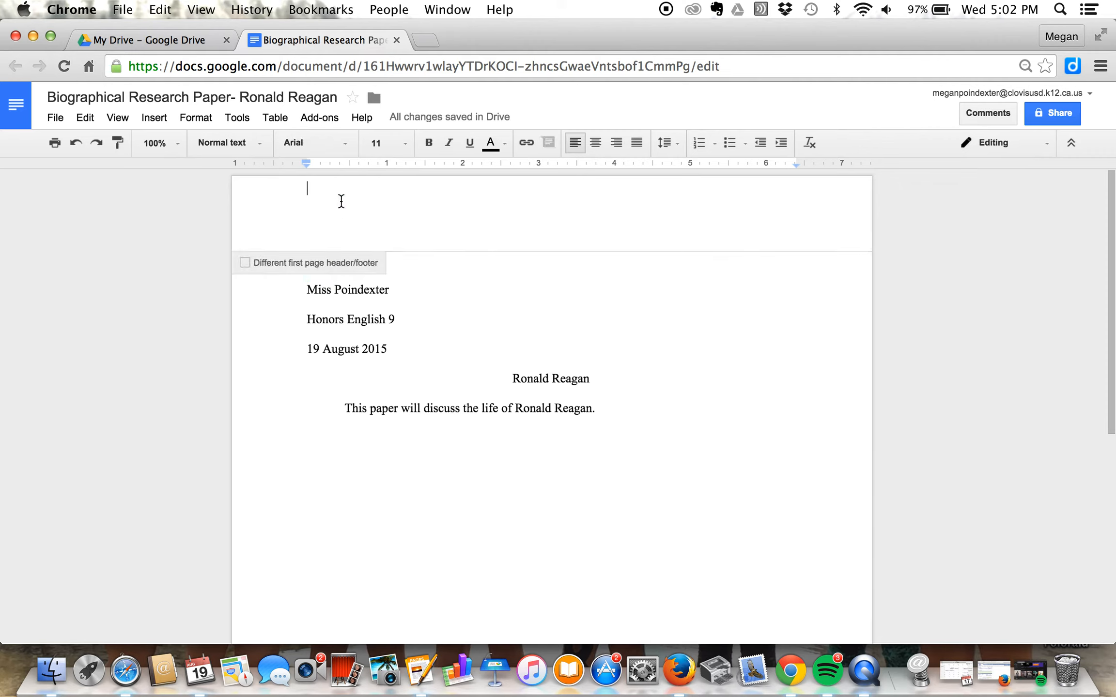
{"action": "type", "text": "Smith"}
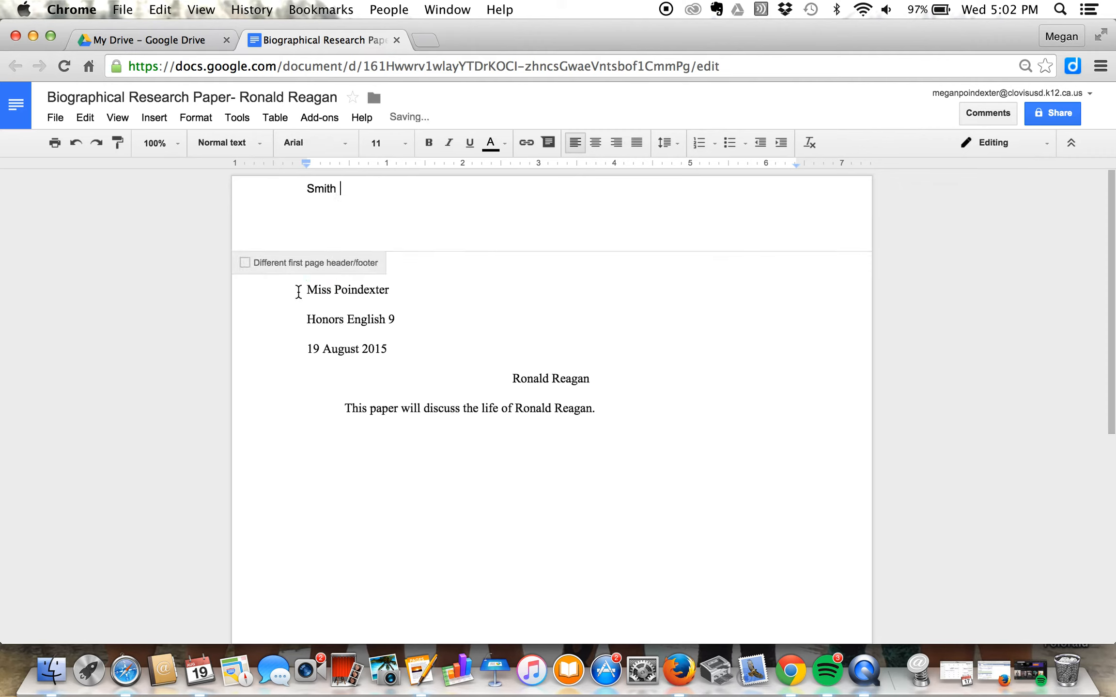
- Format the last name in the header as Times New Roman, size 12, and align it right
{"action": "left_click_drag", "start_coordinate": [381, 192], "coordinate": [279, 174]}
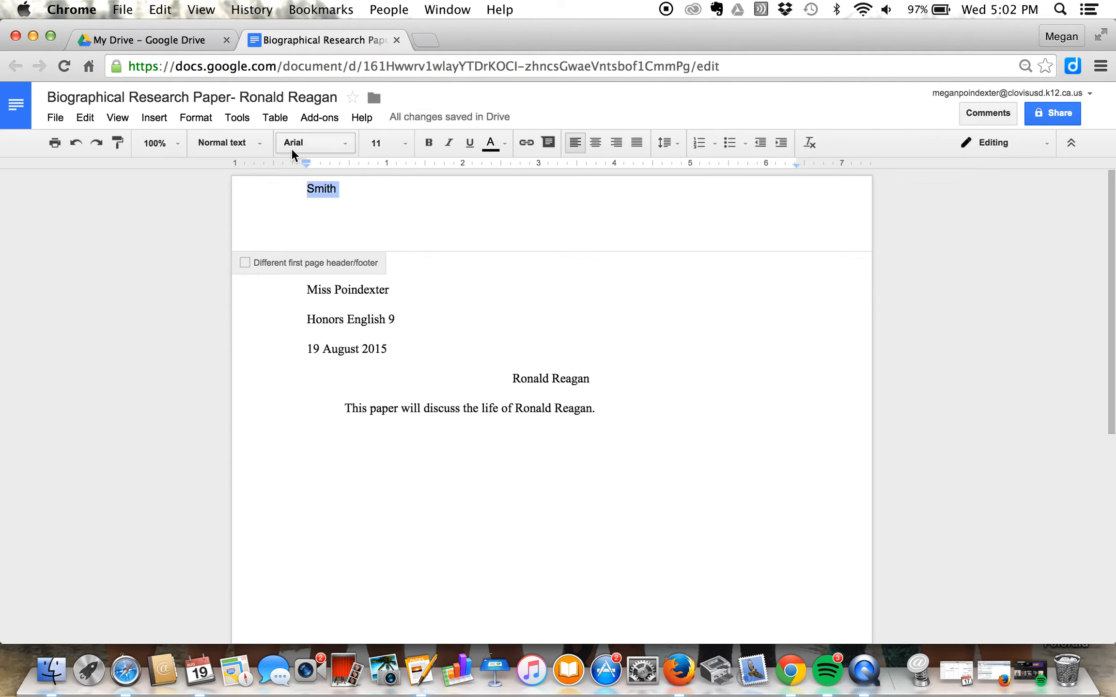
{"action": "left_click", "coordinate": [330, 144]}
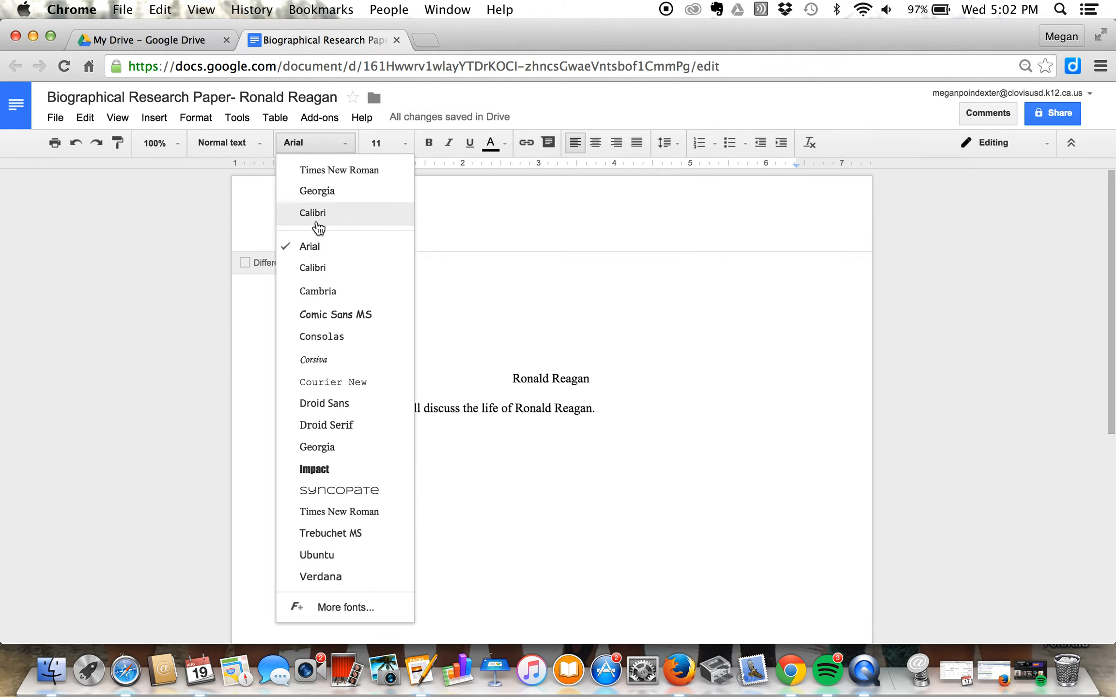
{"action": "left_click", "coordinate": [347, 171]}
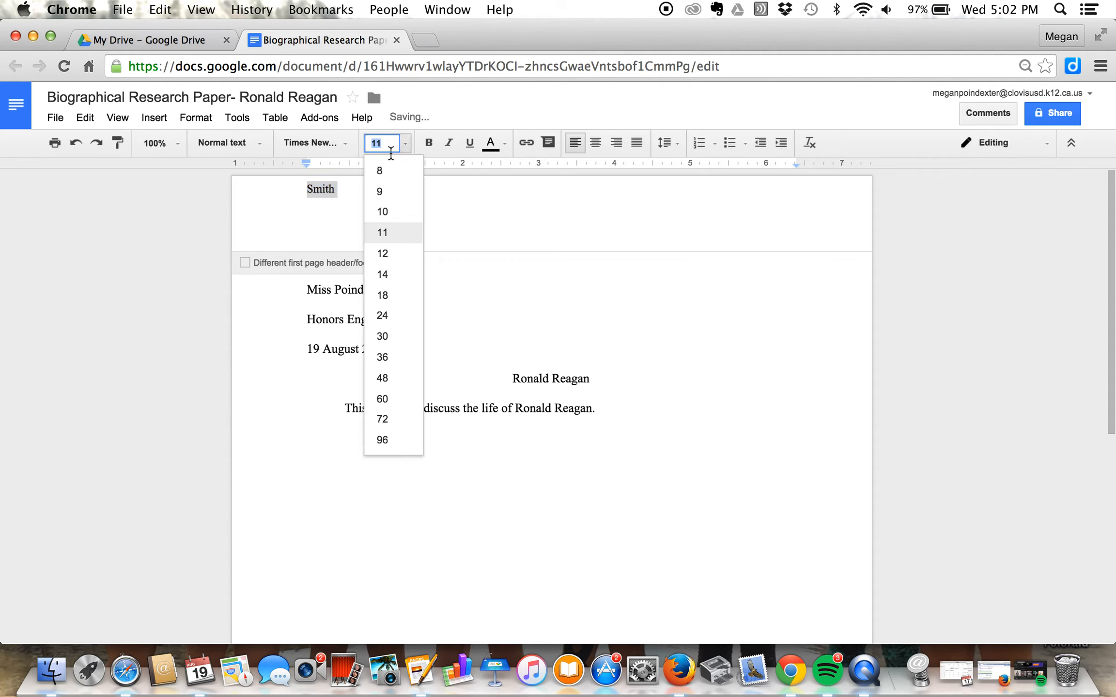
{"action": "left_click", "coordinate": [387, 253]}
{"action": "left_click", "coordinate": [380, 194]}
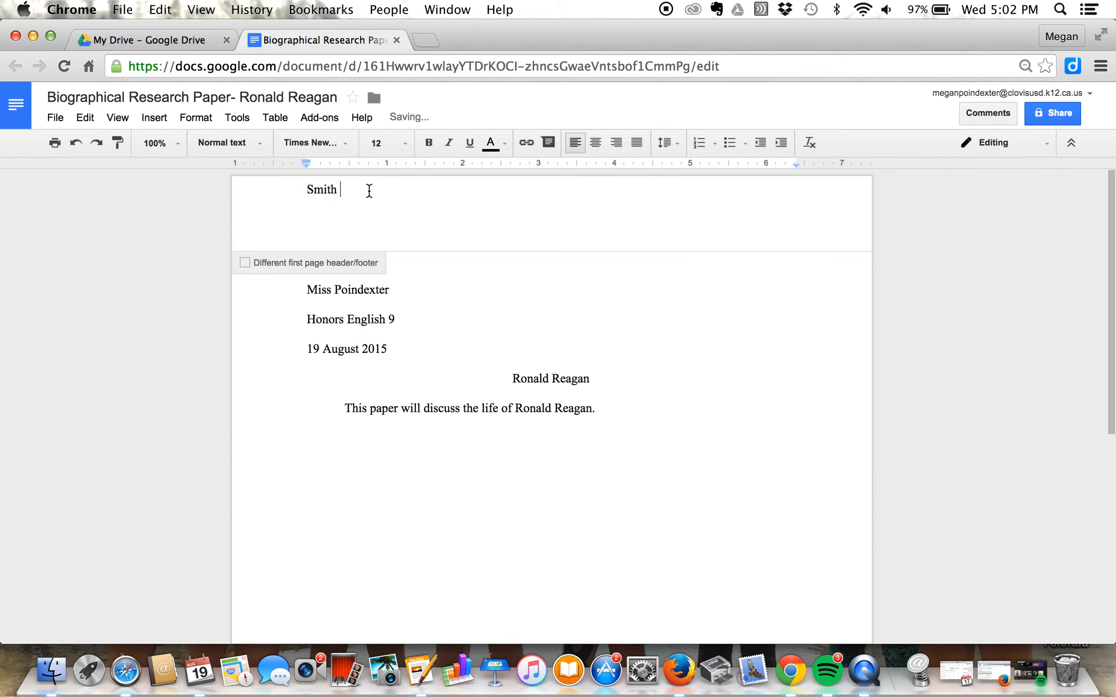
{"action": "left_click", "coordinate": [609, 143]}
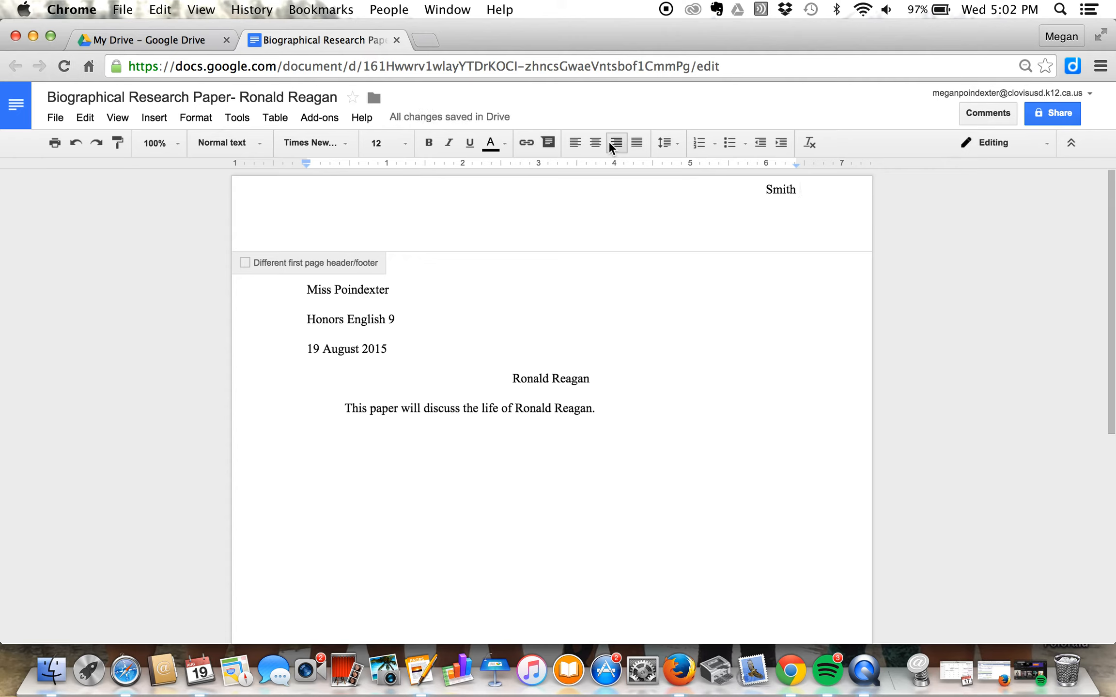
- Add a blank line above the last name in the header and insert an automatic top-of-page page number directly after the name
{"action": "left_click", "coordinate": [753, 190]}
{"action": "key", "text": "Return"}
{"action": "left_click", "coordinate": [815, 214]}
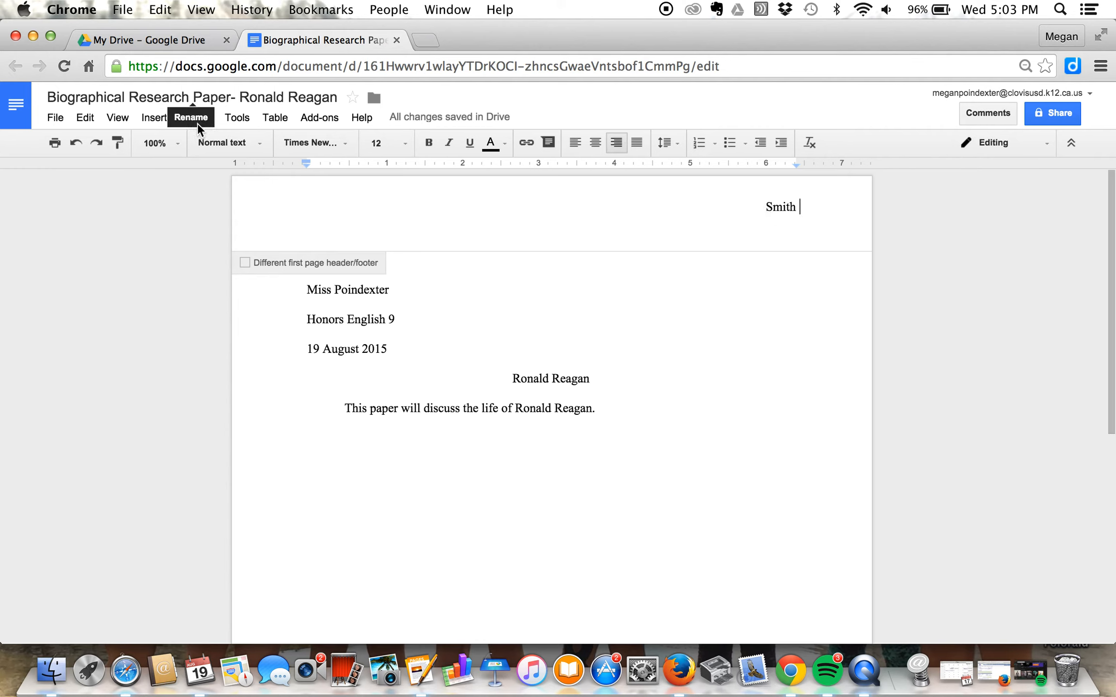
{"action": "left_click", "coordinate": [156, 119]}
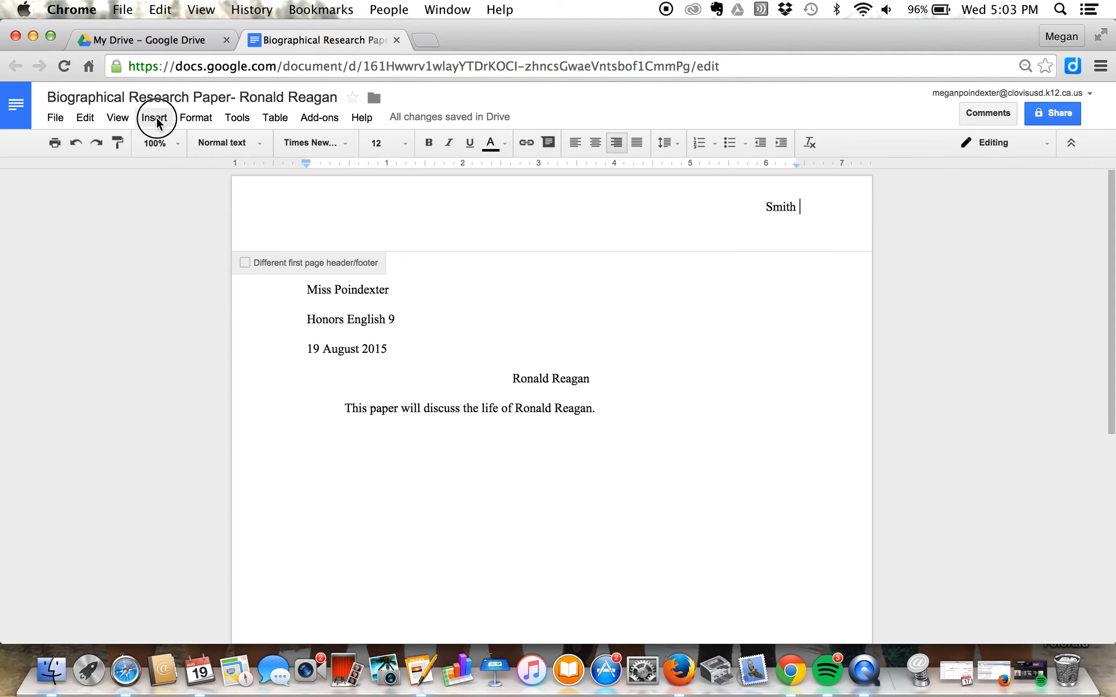
{"action": "mouse_move", "coordinate": [195, 366]}
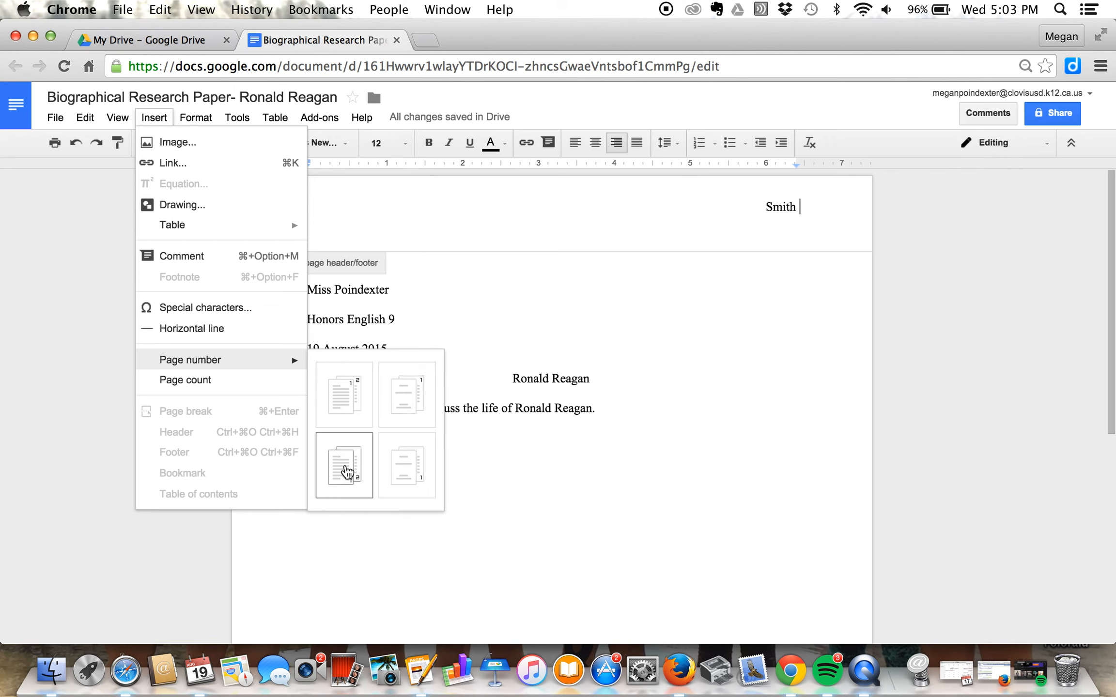
{"action": "left_click", "coordinate": [349, 408]}
{"action": "left_click", "coordinate": [706, 242]}
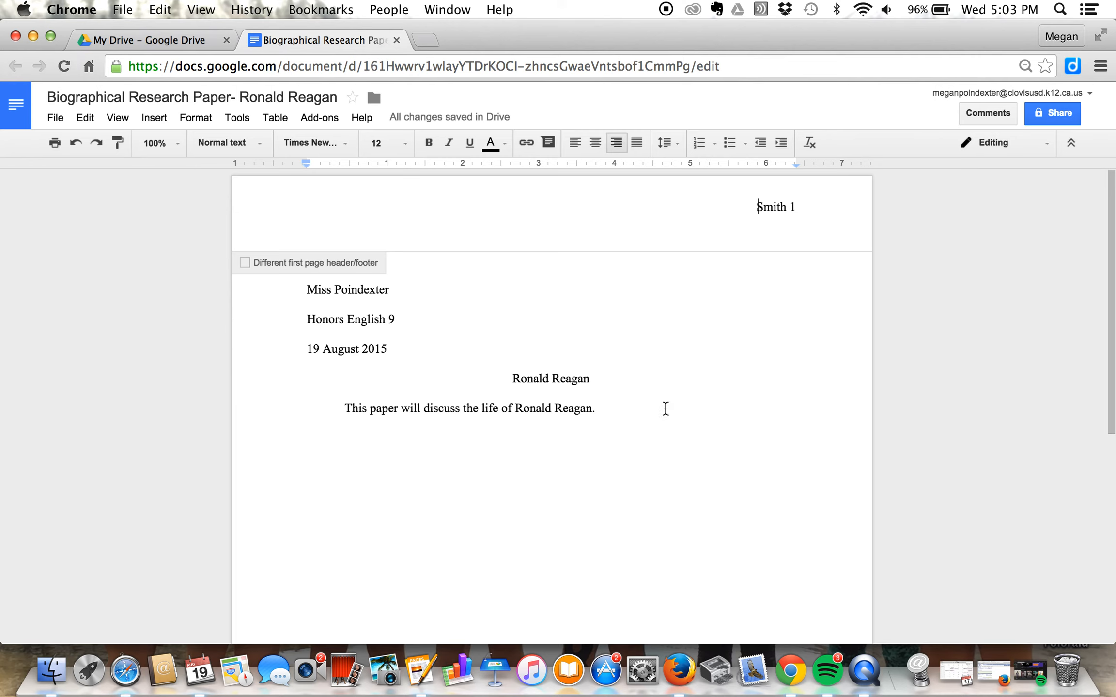
- Add blank lines below the body paragraph until the document runs onto a second page, and check the header's page numbering there
{"action": "left_click", "coordinate": [643, 410]}
{"action": "key", "text": "Return"}
{"action": "key", "text": "Return"}
{"action": "key", "text": "Return"}
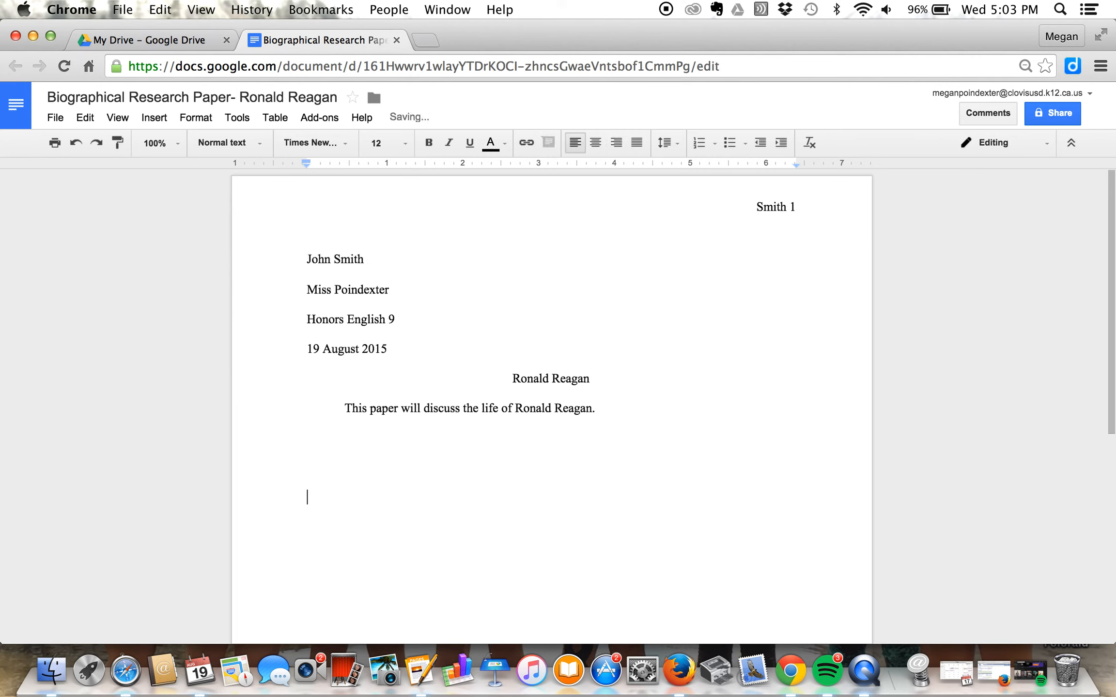
{"action": "key", "text": "Return"}
{"action": "key", "text": "Return"}
{"action": "key", "text": "Return"}
{"action": "key", "text": "Return"}
{"action": "key", "text": "Return"}
{"action": "key", "text": "Return"}
{"action": "key", "text": "Return"}
{"action": "key", "text": "Return"}
{"action": "key", "text": "Return"}
{"action": "key", "text": "Return"}
{"action": "key", "text": "Return"}
{"action": "key", "text": "Return"}
{"action": "key", "text": "Return"}
{"action": "key", "text": "Return"}
{"action": "key", "text": "Return"}
{"action": "key", "text": "Return"}
{"action": "key", "text": "Return"}
{"action": "key", "text": "Return"}
{"action": "key", "text": "Return"}
{"action": "key", "text": "Return"}
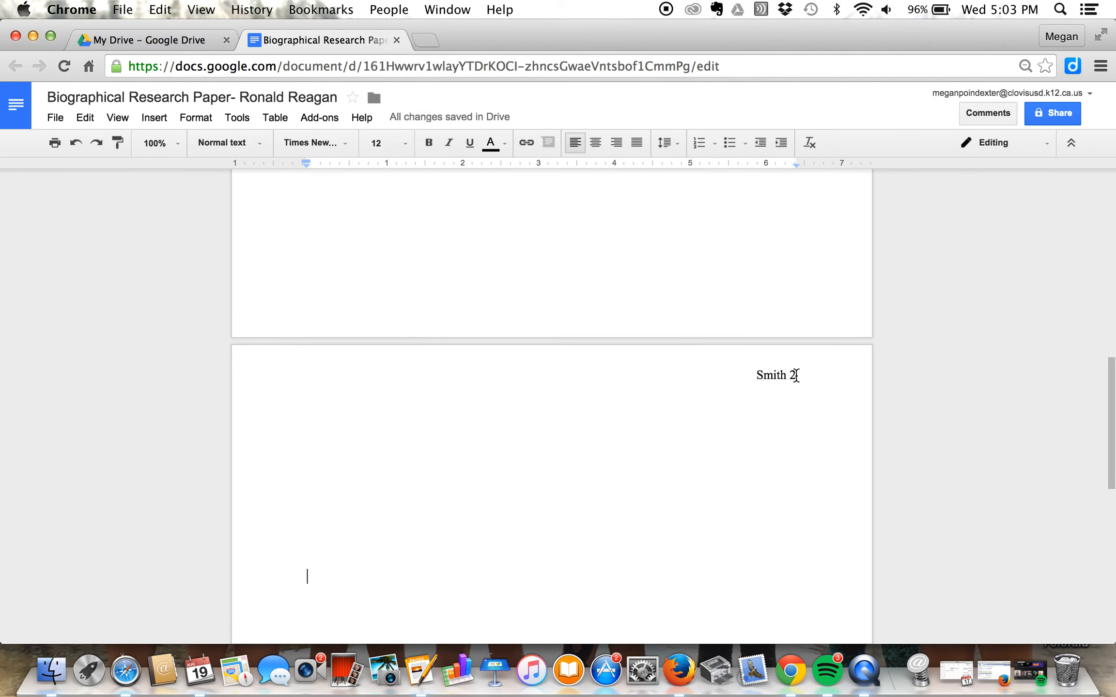
{"action": "scroll", "coordinate": [578, 369], "scroll_direction": "up", "scroll_amount": 15}
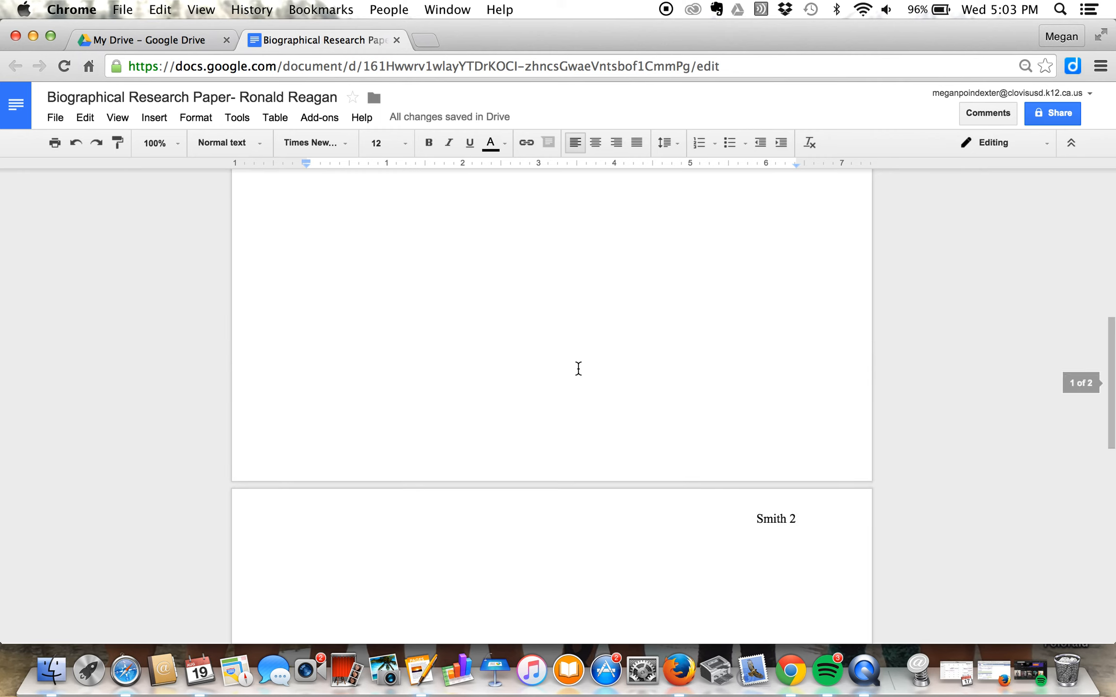